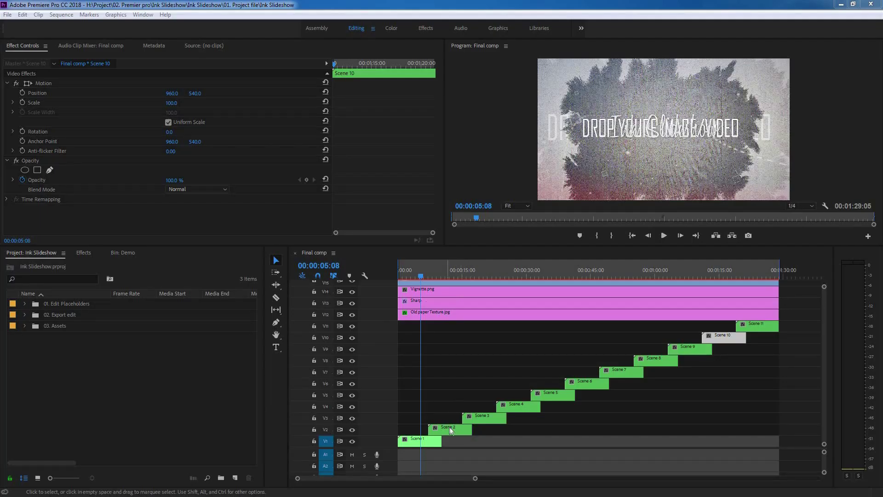
- Preview the slideshow by scrubbing the Final comp timeline from start to end
click(482, 420)
drag(443, 272, 632, 275)
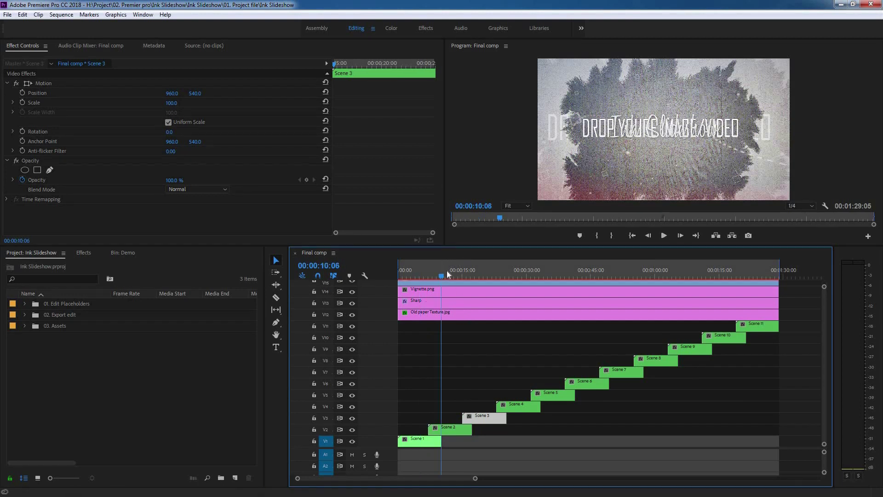
click(755, 272)
click(415, 273)
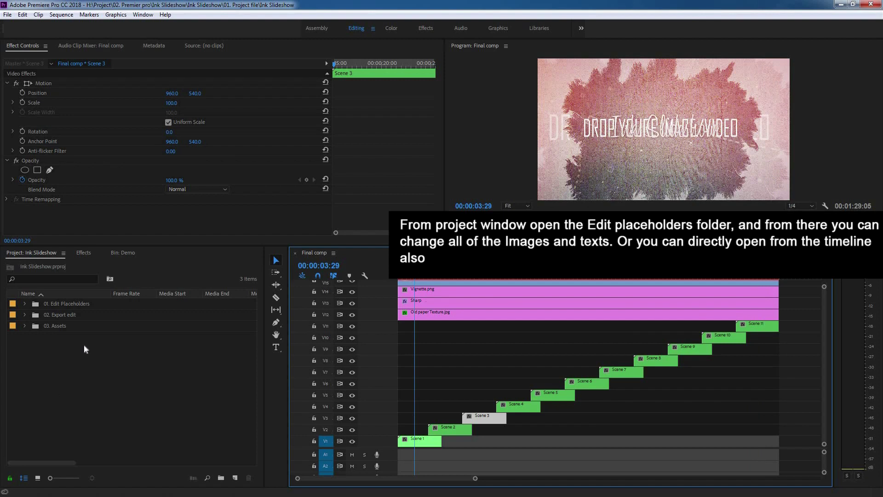
- Expand 01. Edit Placeholders and its Images folder, selecting Image 1 through Image 11
click(58, 305)
click(25, 304)
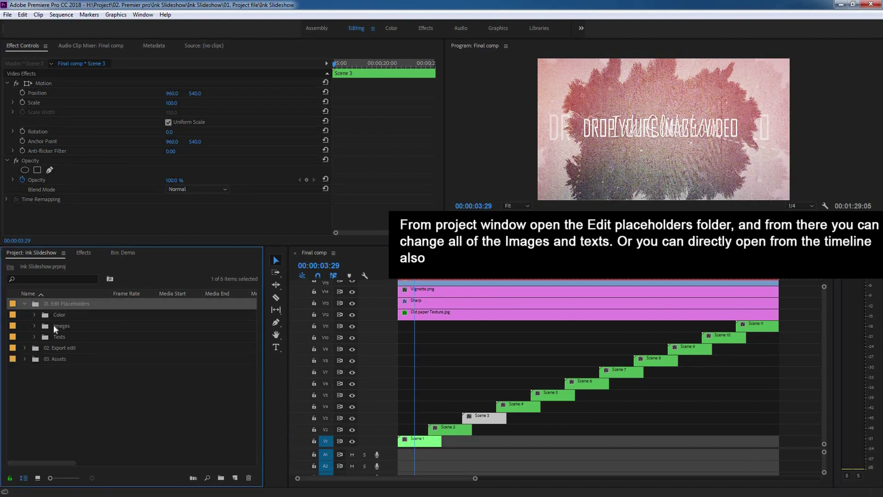
click(53, 324)
click(35, 326)
click(65, 336)
scroll(88, 391, down, 2)
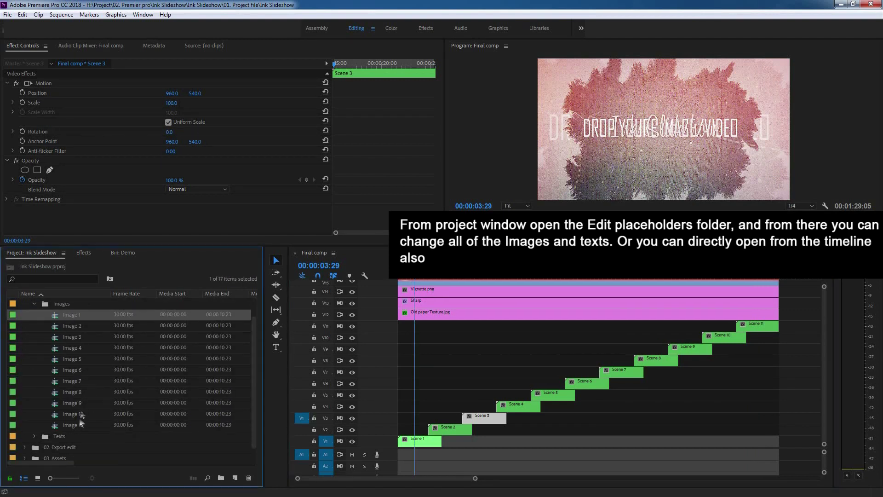
shift+click(78, 426)
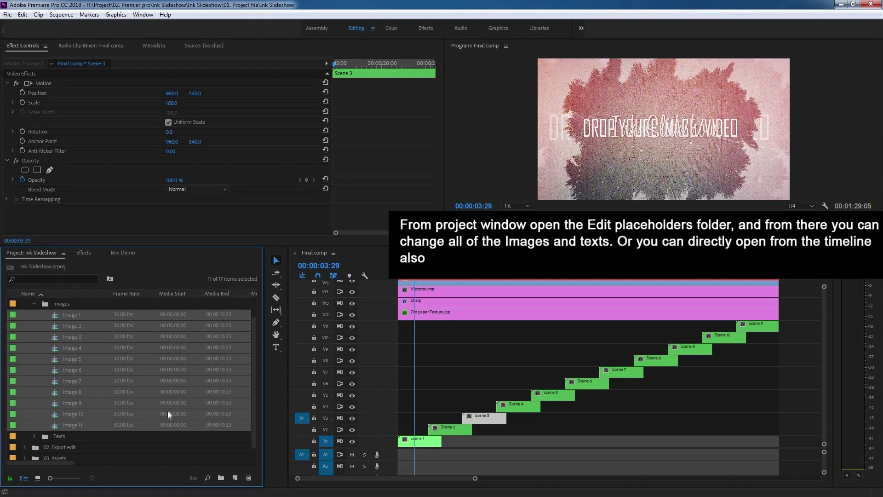
- Select the Scene 11 and Scene 1 clips in the sequence, then clear the selection
shift+click(761, 328)
shift+click(418, 442)
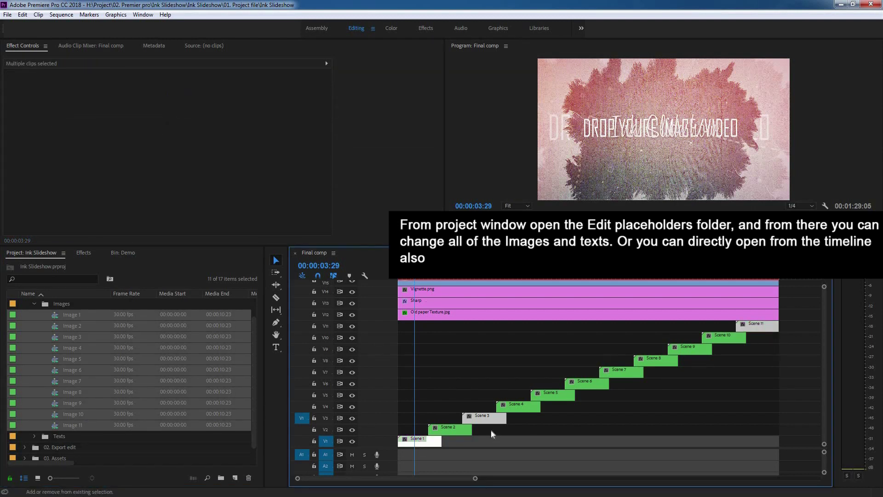
click(466, 385)
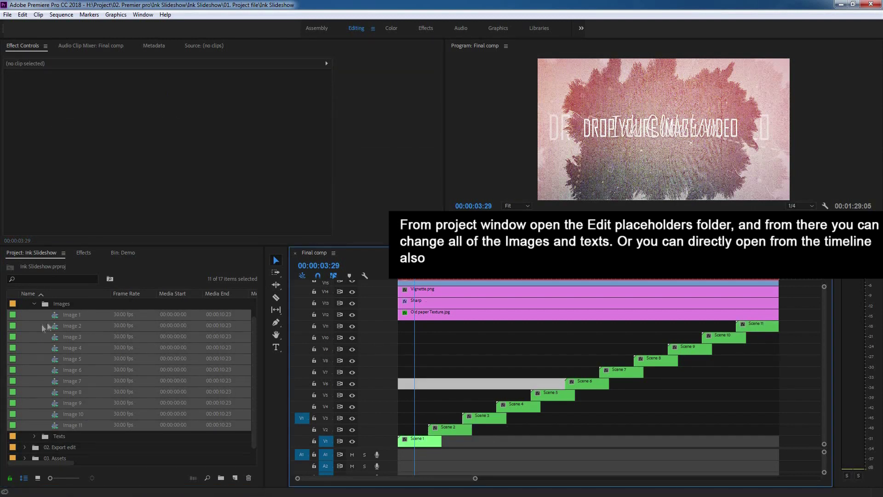
- Open the Image 1 placeholder sequence and import the cat photo into the project
double_click(69, 315)
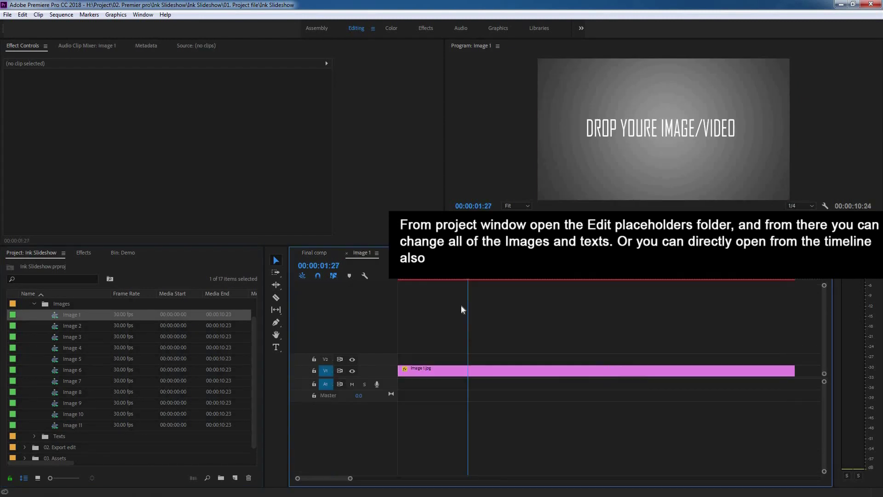
click(34, 304)
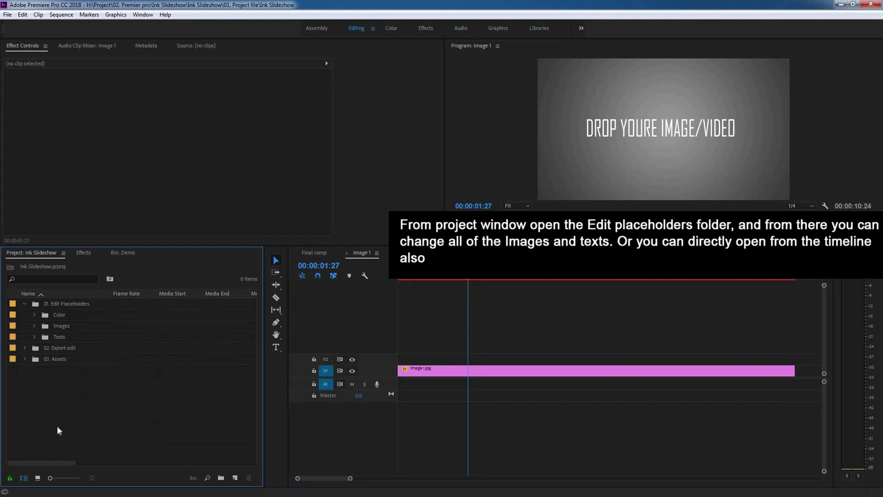
right_click(57, 426)
click(87, 408)
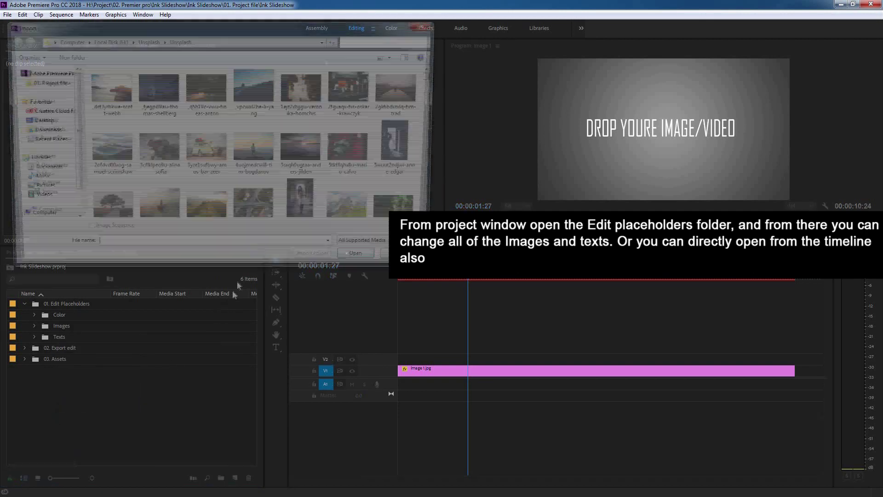
click(303, 89)
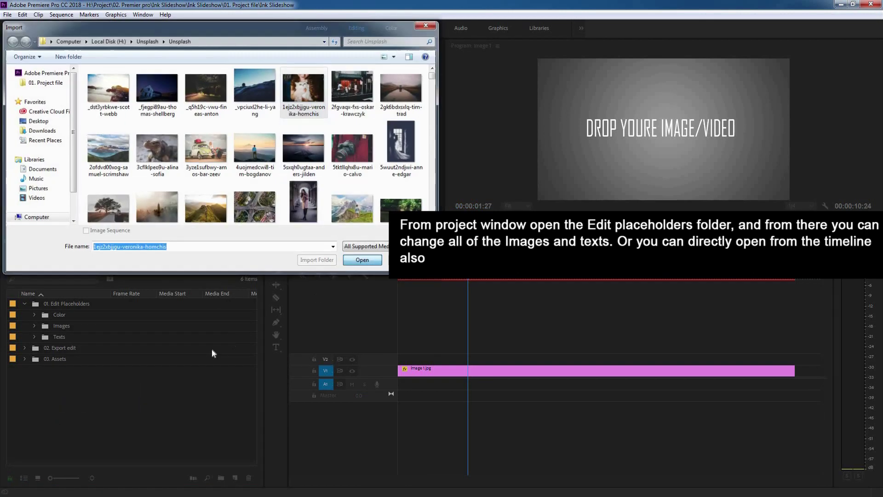
key(Return)
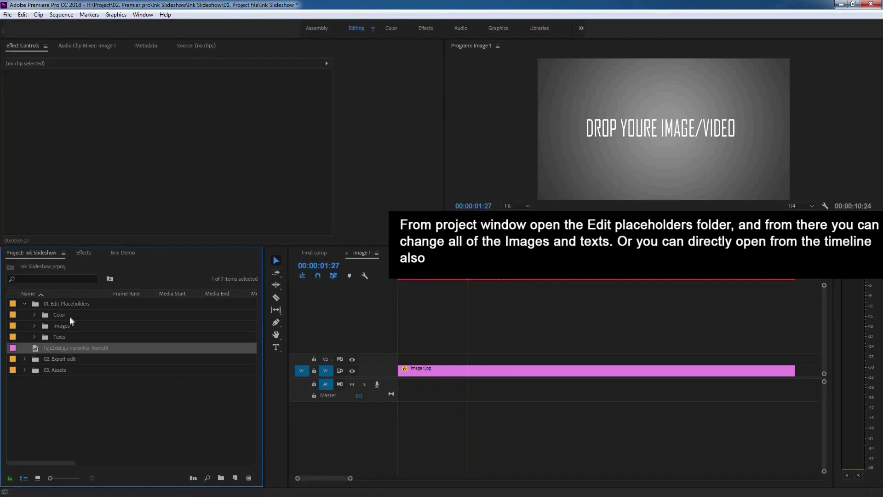
- Place the cat photo on V2 over the placeholder, extend it, and scale it to 38.9
mouse_move(38, 350)
mouse_down()
mouse_move(593, 366)
mouse_move(794, 359)
mouse_up()
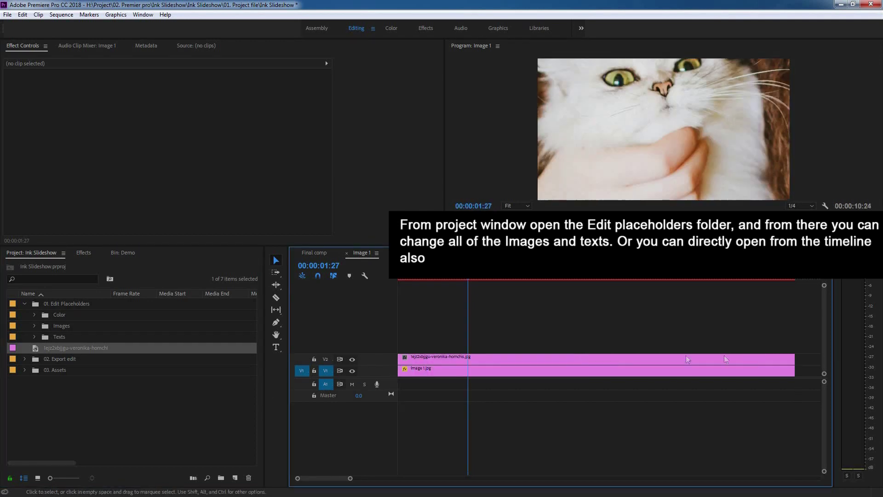
click(431, 359)
click(26, 46)
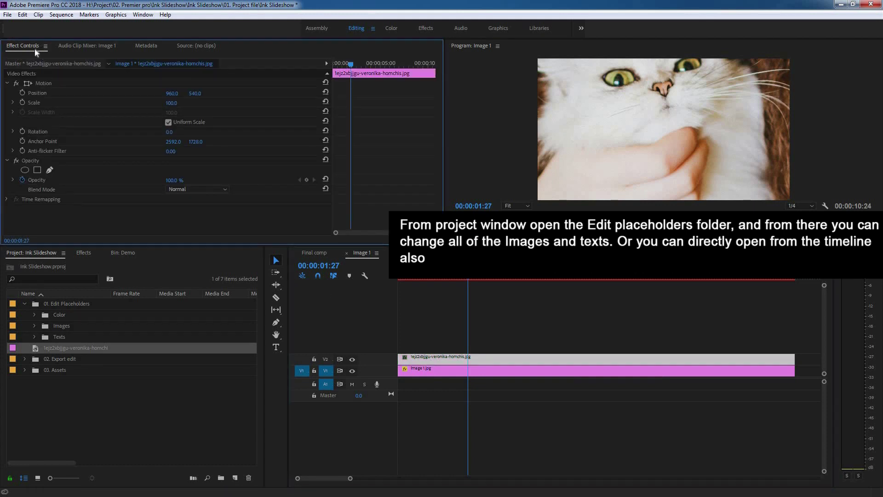
mouse_move(171, 102)
mouse_down()
mouse_move(142, 103)
mouse_move(271, 109)
mouse_up()
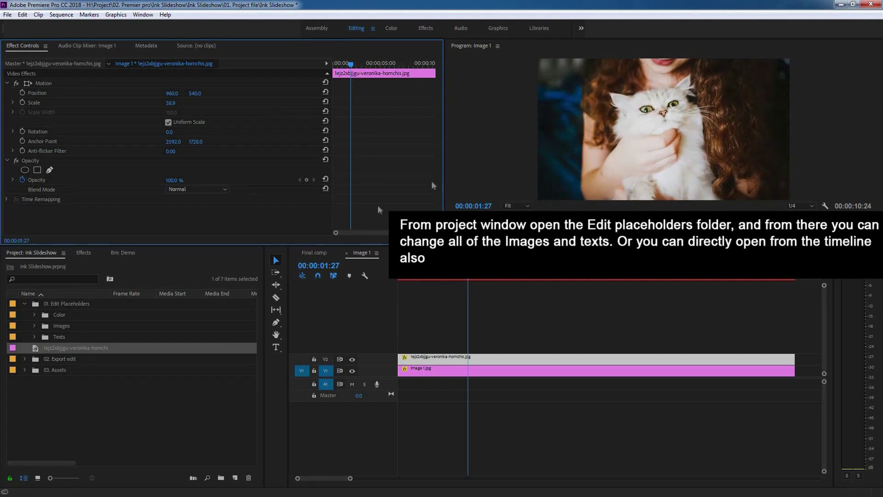
click(347, 253)
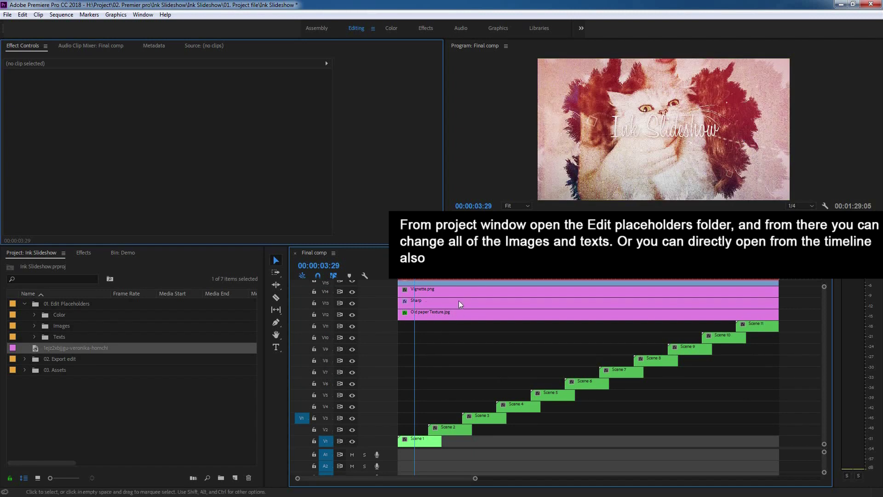
- Preview Scene 2, open and close the Image 2 placeholder, and collapse the Images folder
click(453, 277)
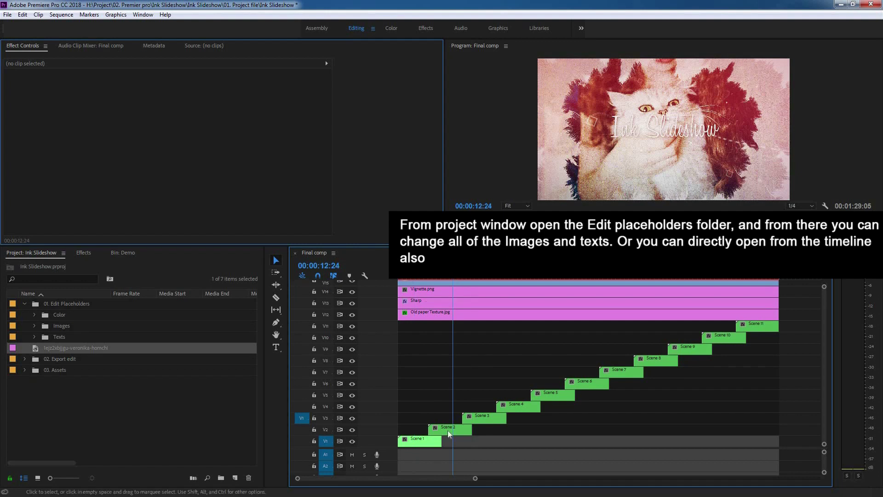
click(449, 433)
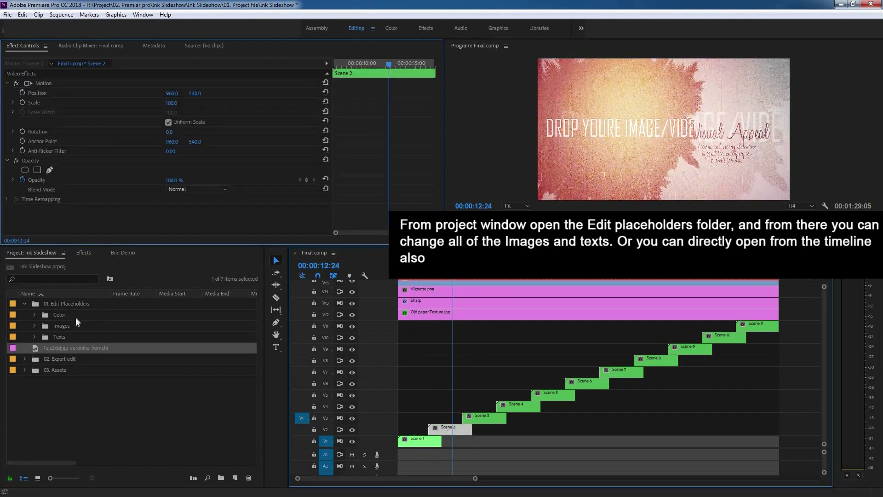
click(34, 326)
double_click(56, 347)
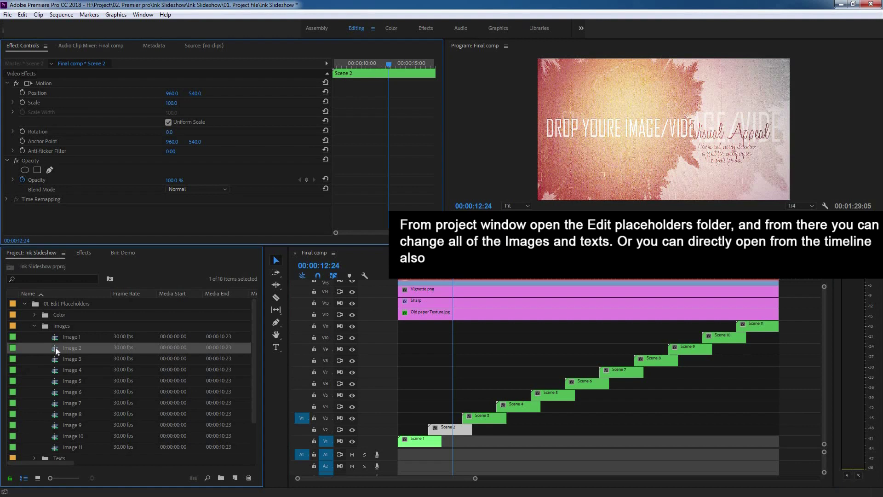
click(347, 253)
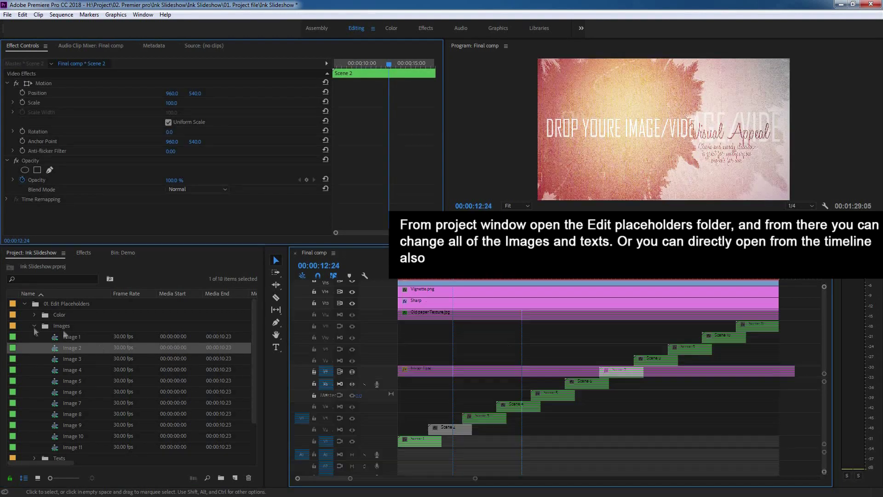
click(79, 339)
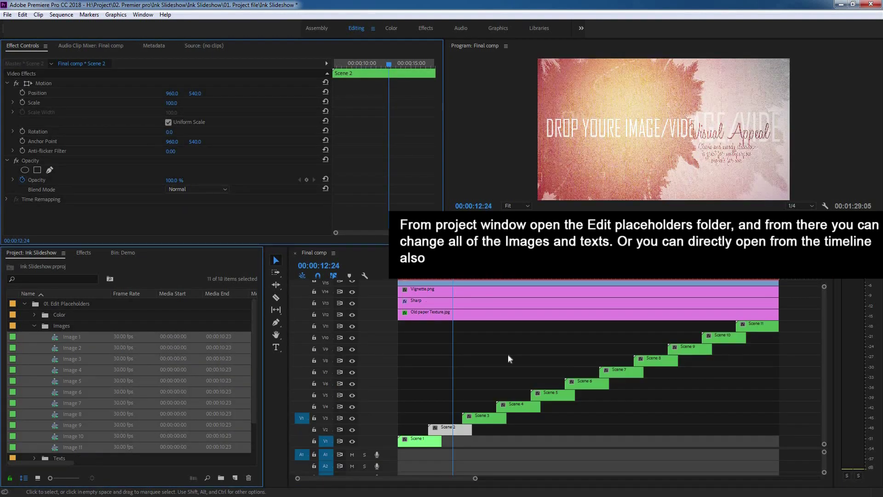
click(34, 325)
- Expand the Texts folder to list Text 1–Text 11 and select Text 1
click(59, 337)
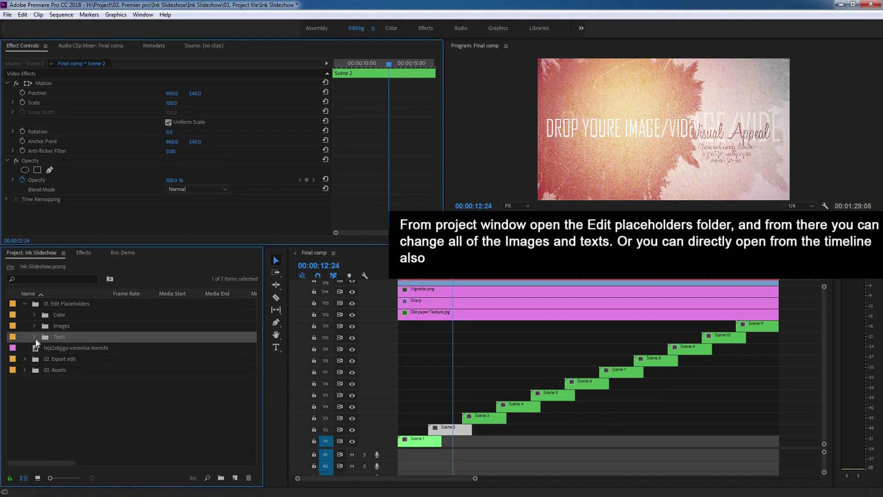
click(35, 339)
click(77, 360)
scroll(79, 364, down, 3)
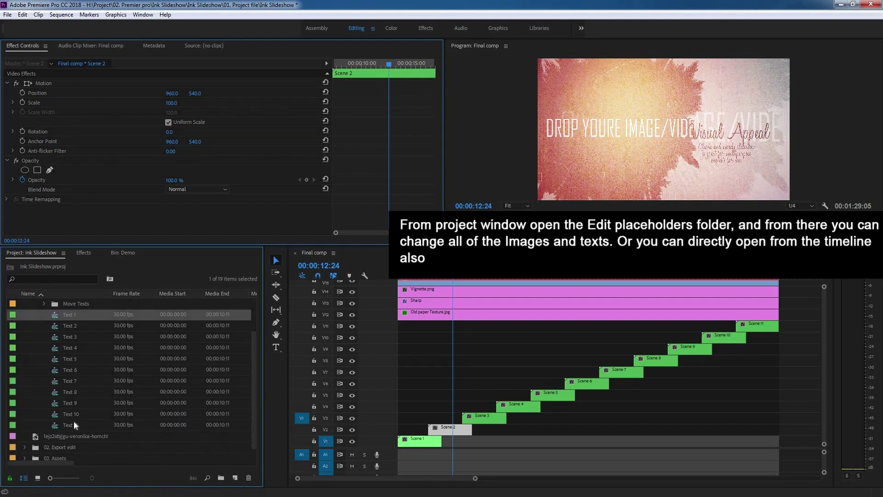
shift+click(74, 421)
scroll(43, 373, up, 2)
click(69, 347)
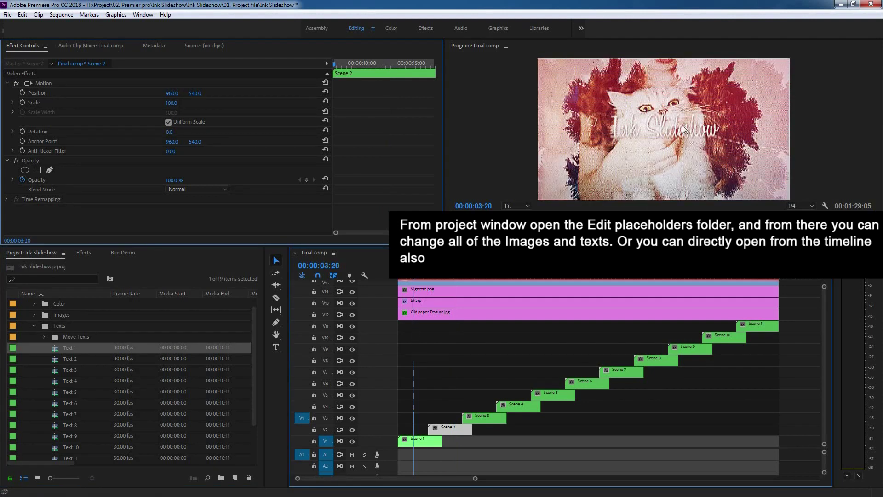
- In the Text 1 sequence, replace the Ink Slideshow title with 'Change Here'
double_click(56, 350)
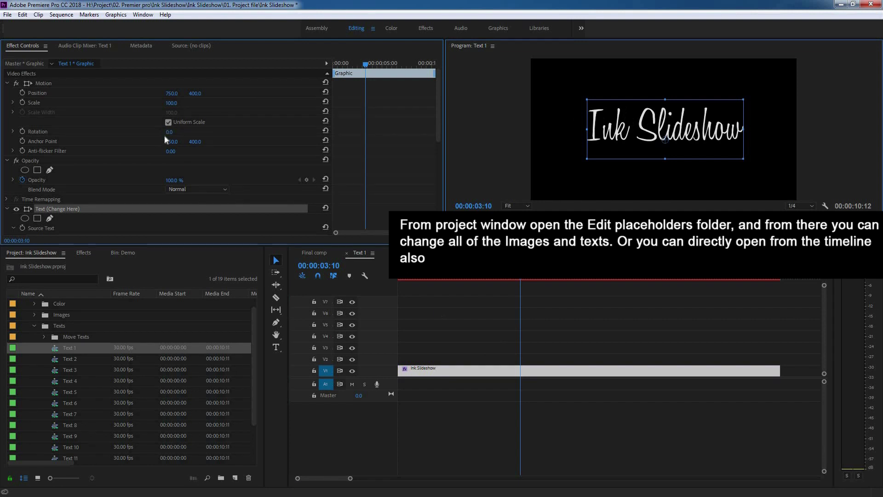
scroll(358, 181, down, 3)
click(275, 348)
click(680, 121)
key(ctrl+a)
text(Change)
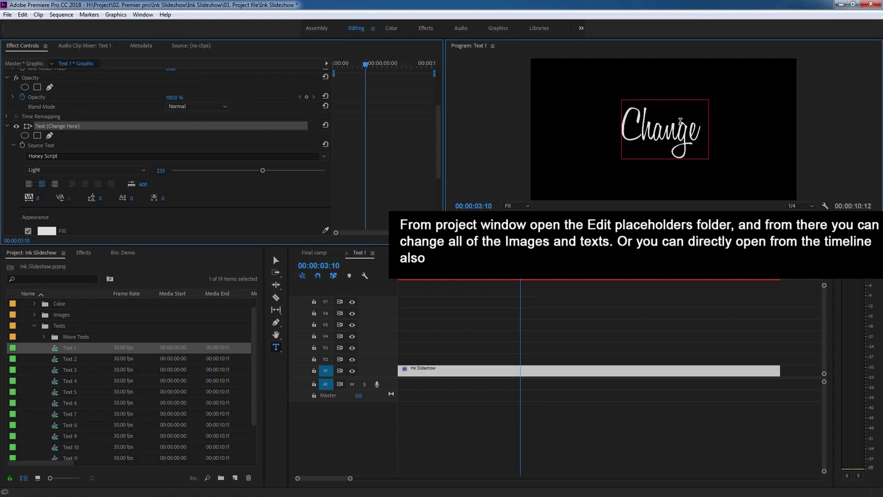
text( Here)
click(279, 258)
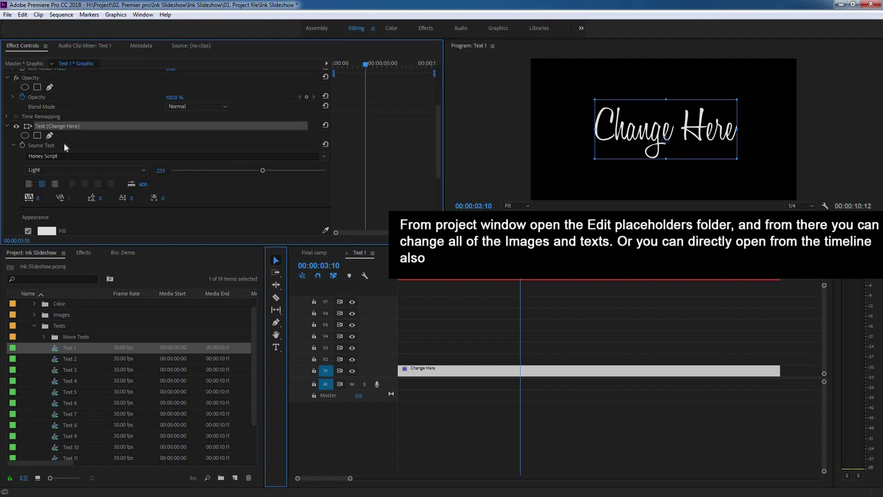
- Set the title's fill colour to dark grey 343434 and close the Text 1 sequence
click(68, 157)
click(6, 189)
scroll(98, 190, down, 2)
scroll(98, 190, down, 1)
click(47, 184)
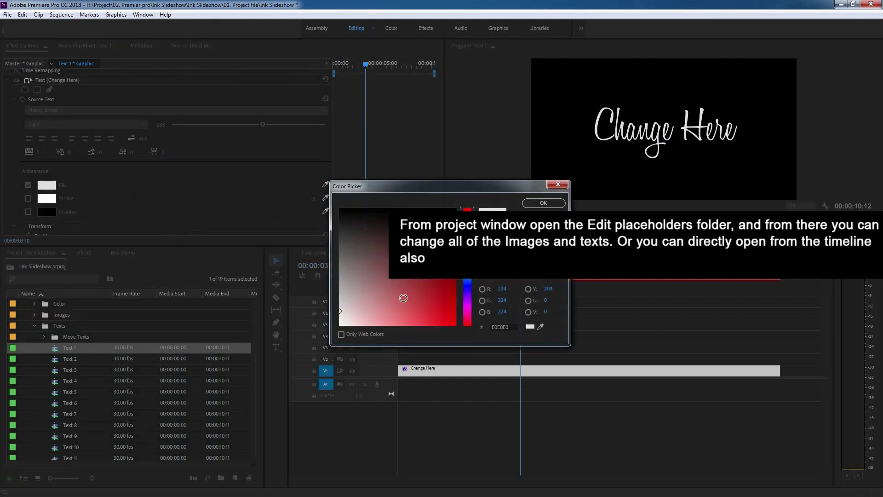
drag(337, 228, 328, 231)
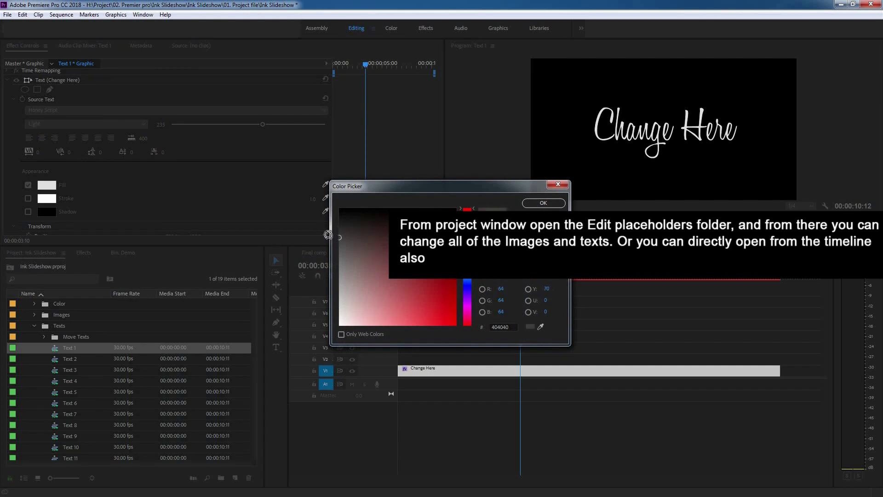
click(543, 205)
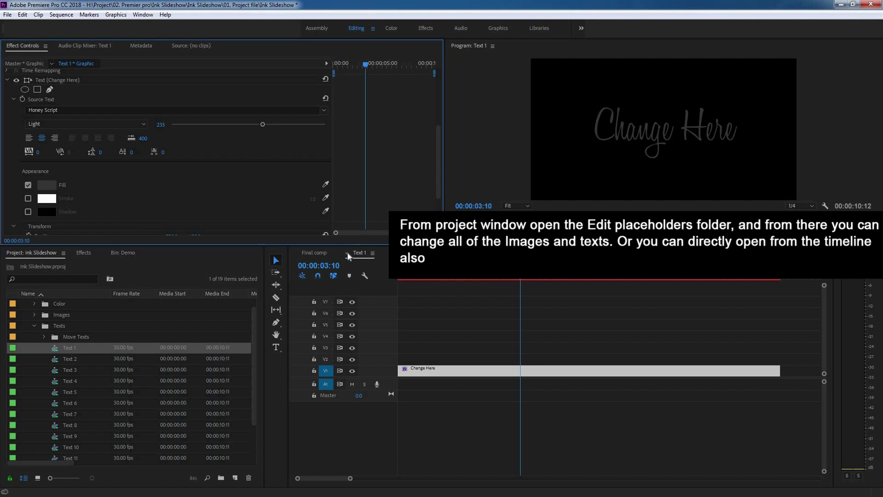
click(346, 253)
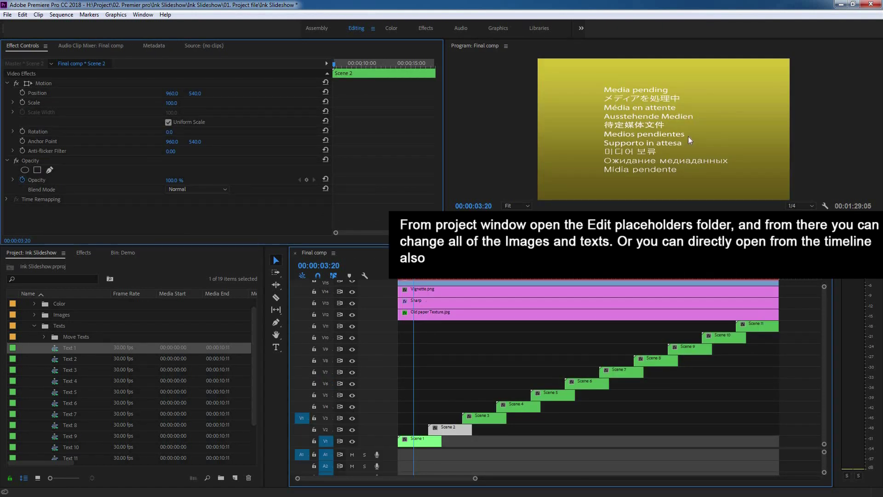
- In the Text 1 Move sequence, scale the Change Here text to 54.9 and position it at 560.6, 631.2
click(65, 340)
click(44, 337)
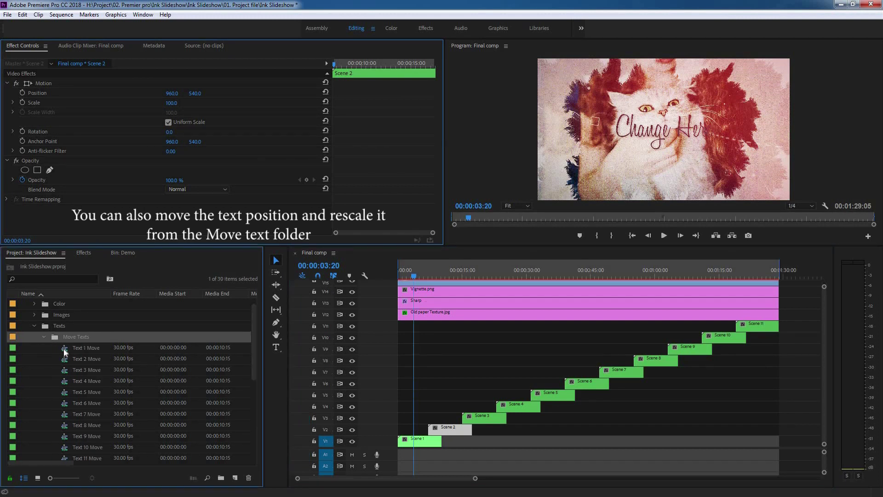
click(64, 348)
double_click(71, 349)
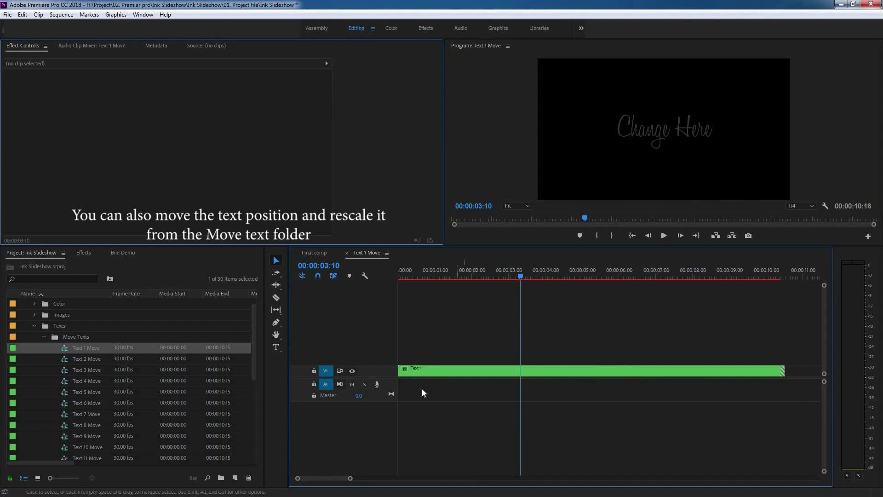
click(431, 370)
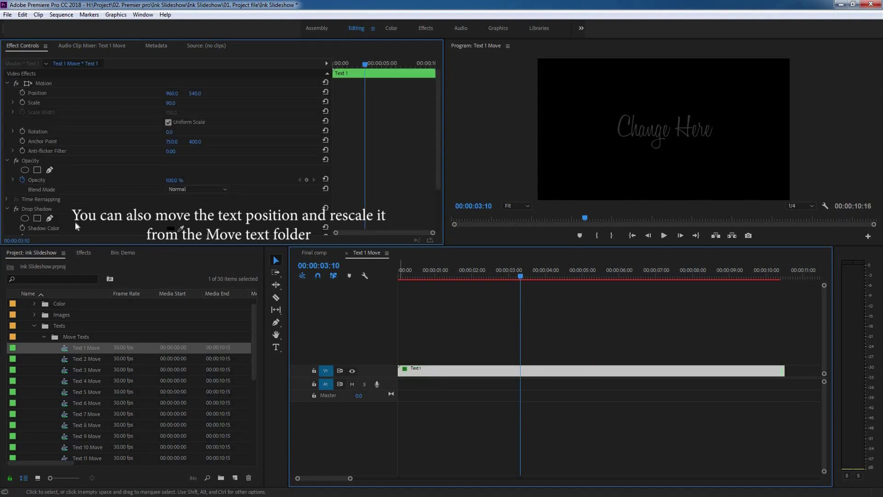
click(26, 84)
drag(753, 81, 709, 100)
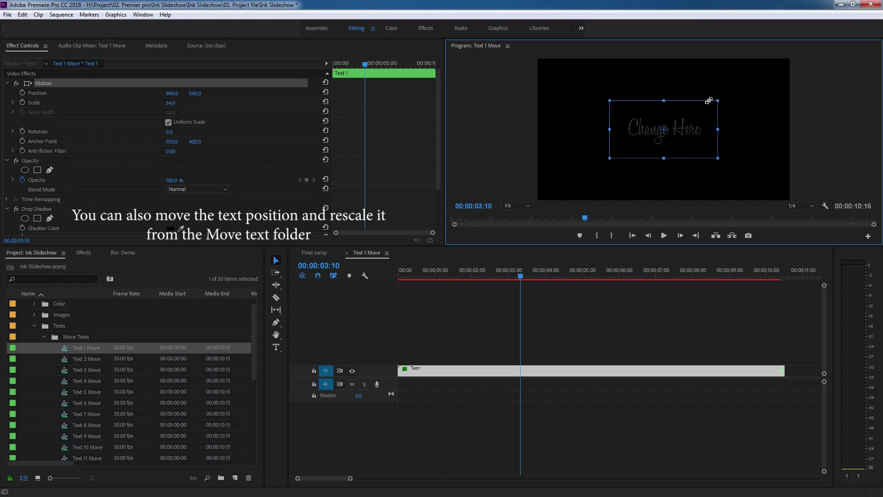
drag(703, 128, 594, 148)
click(415, 306)
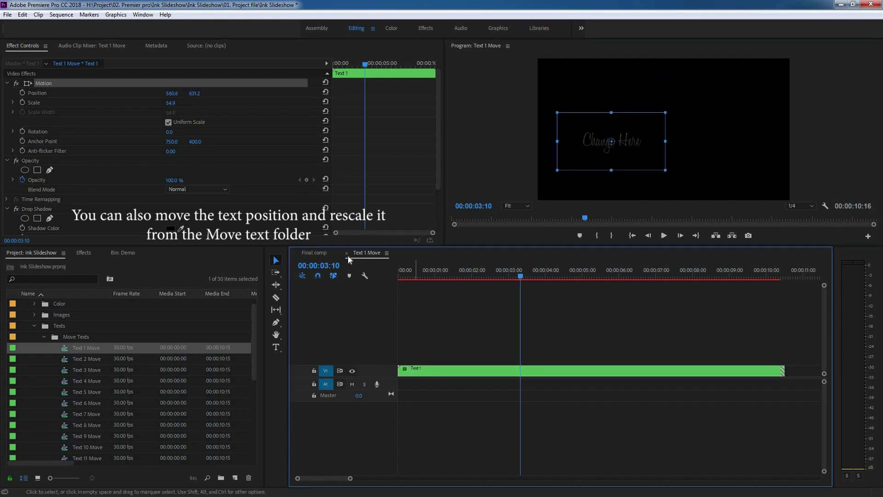
click(346, 253)
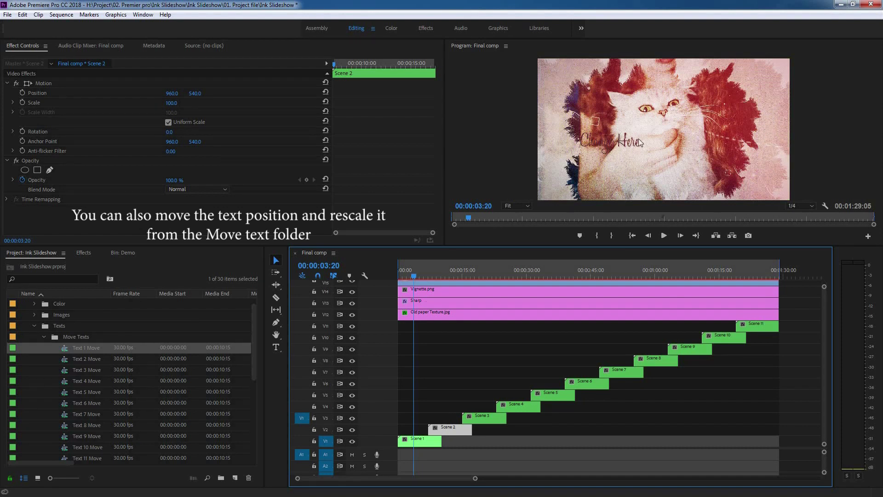
- Open the Text 2 sequence and inspect its Visual Appeal title and description layers
click(44, 337)
double_click(70, 358)
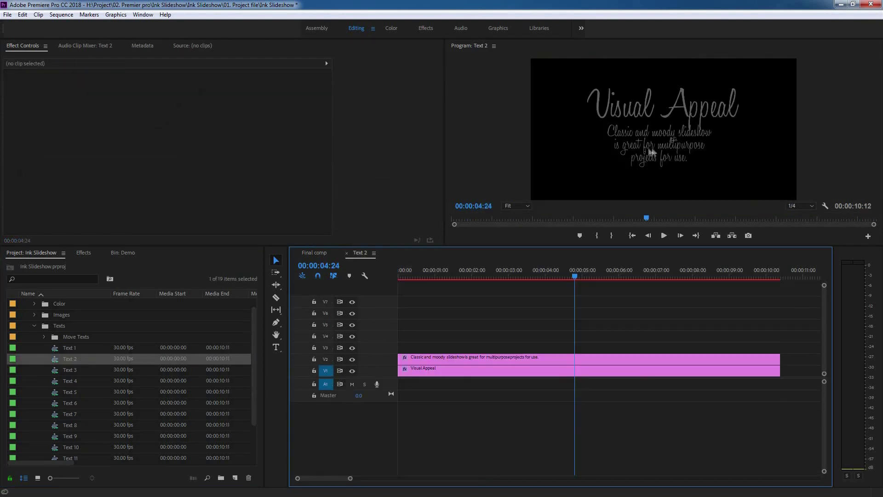
click(460, 362)
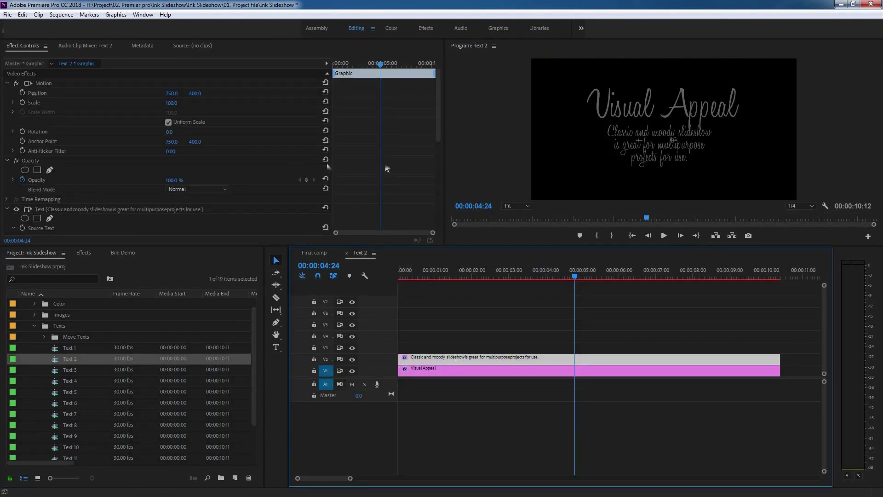
click(276, 347)
click(674, 107)
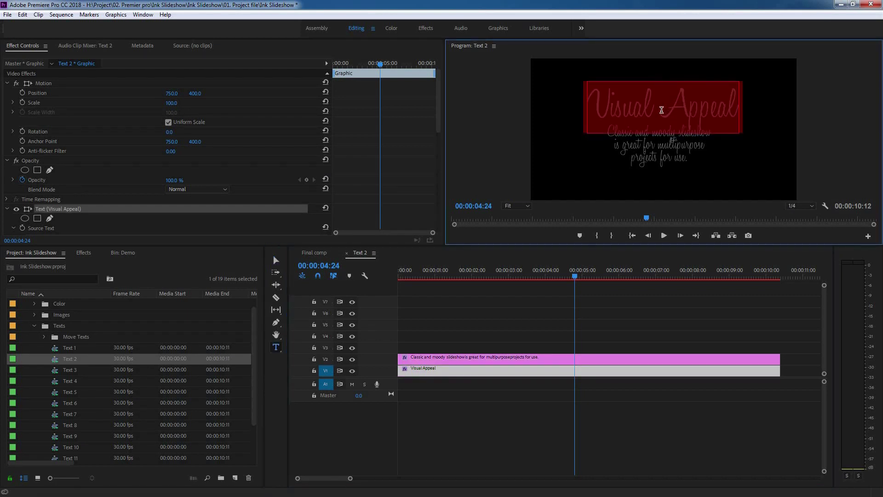
click(688, 151)
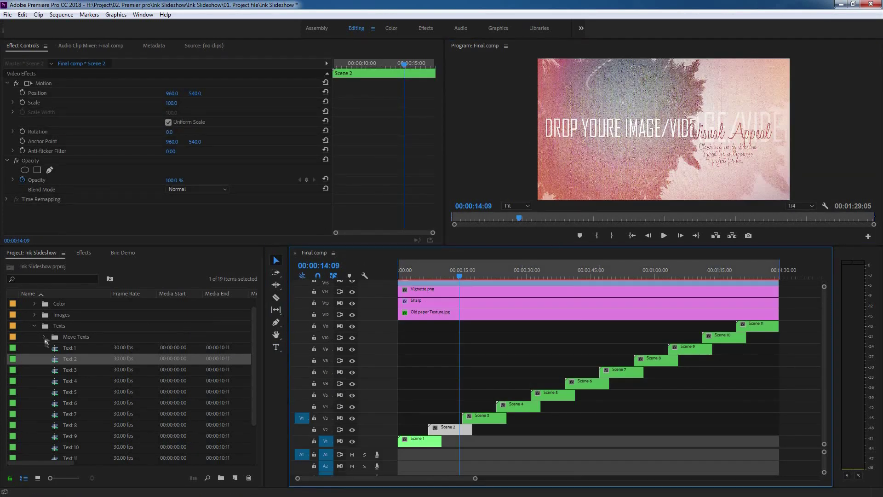
- In Text 2 Move, scale the Visual Appeal block to 58.6 and move it up-right
click(44, 337)
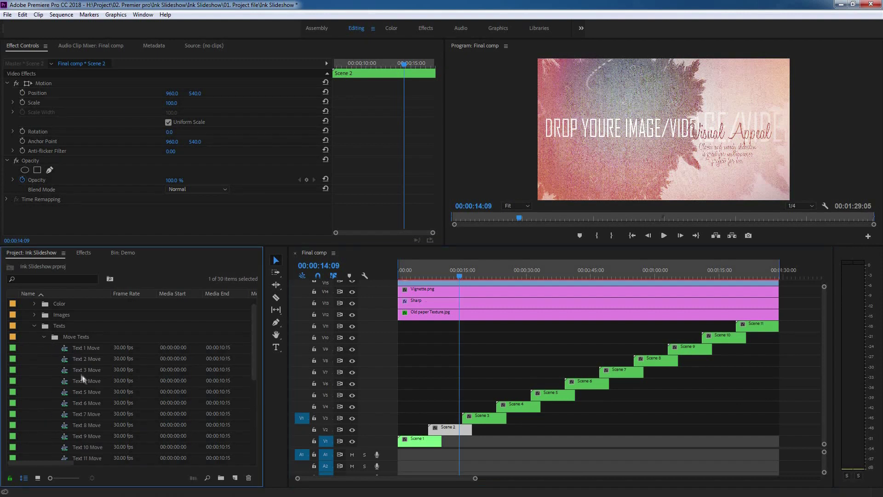
double_click(69, 361)
click(438, 371)
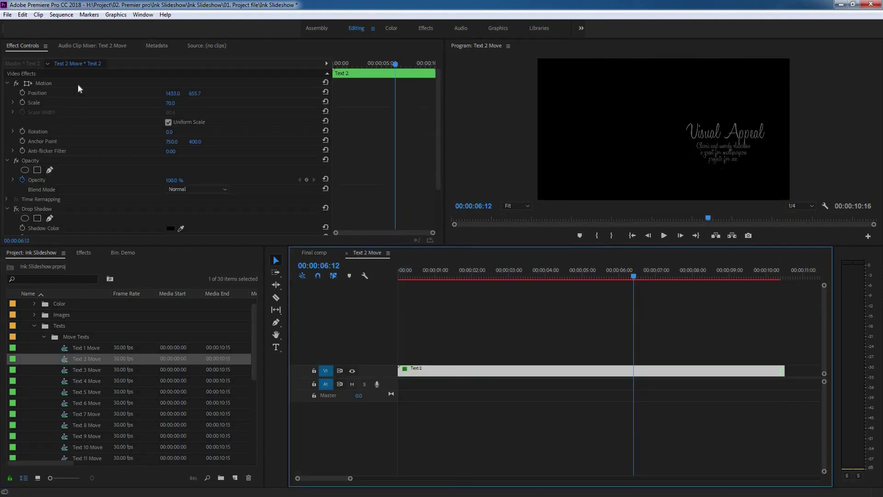
click(644, 155)
drag(644, 154, 791, 102)
key(ctrl+w)
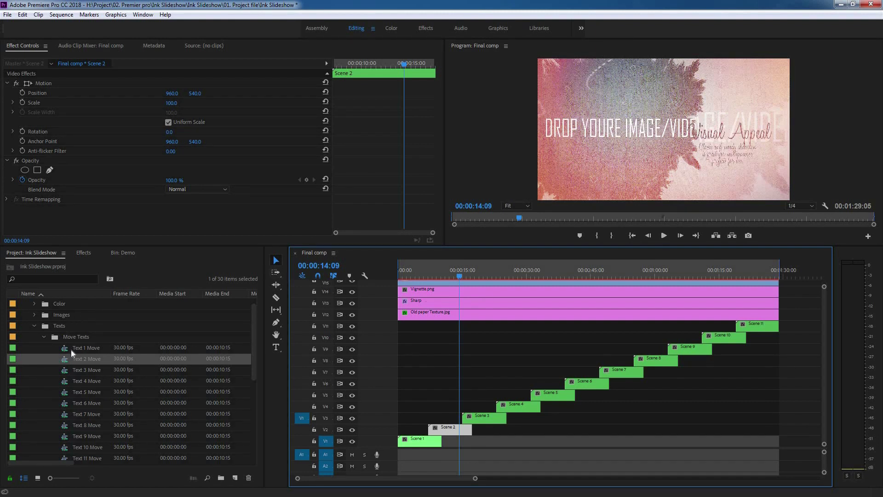
click(42, 336)
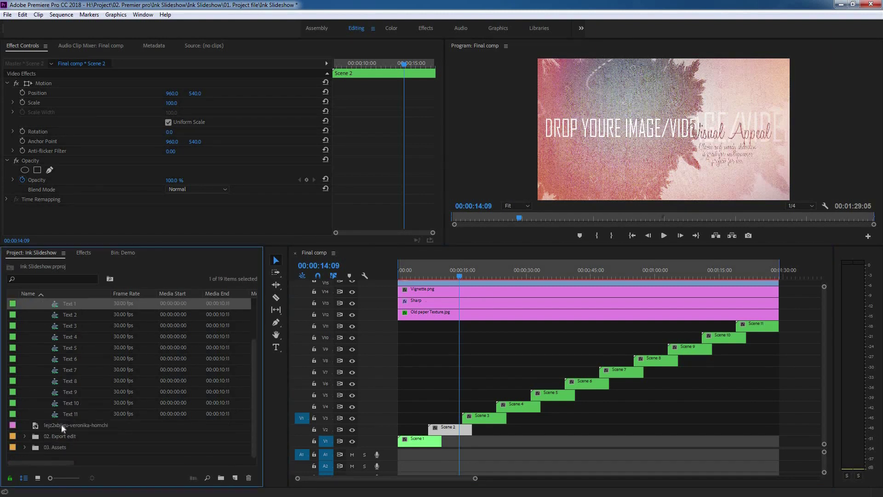
- Collapse Texts, expand the Color folder, and set Background 1 Color to red D80000
shift+click(73, 412)
scroll(73, 401, up, 2)
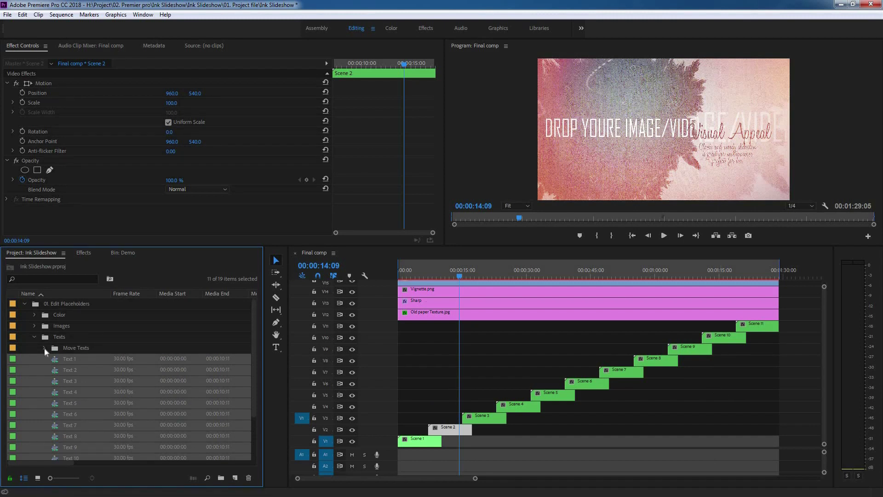
click(34, 336)
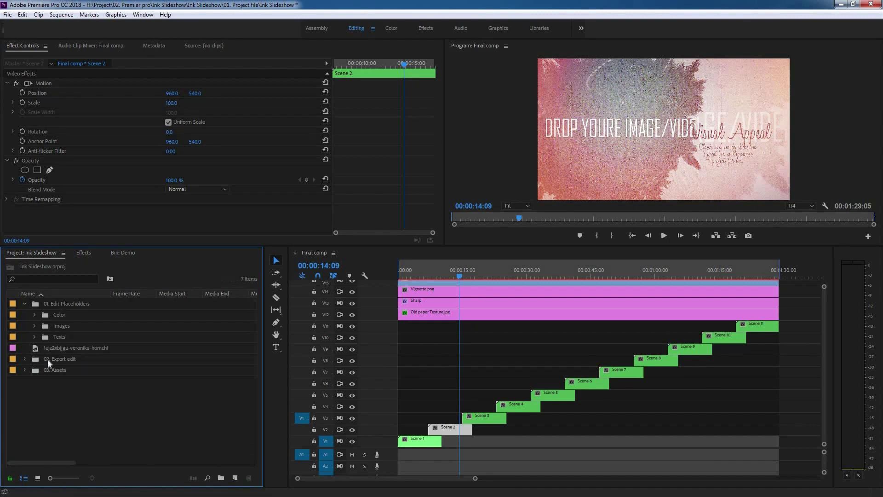
click(63, 316)
click(34, 314)
click(84, 327)
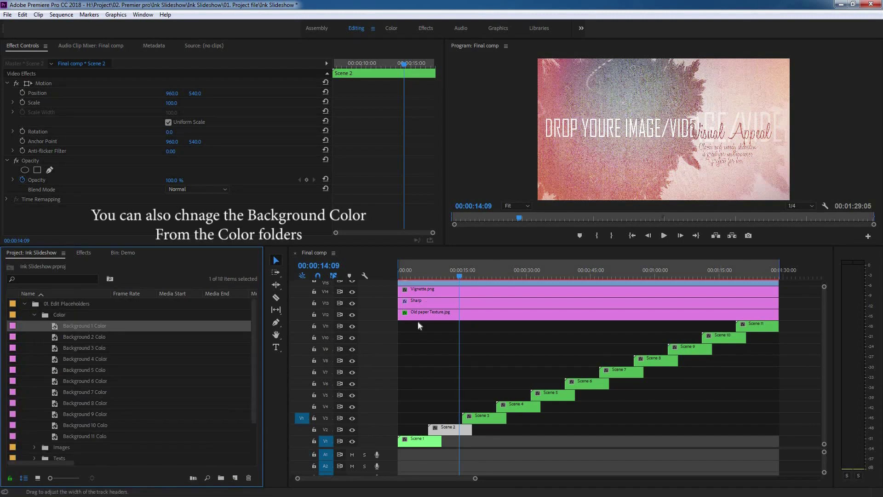
drag(423, 270, 418, 270)
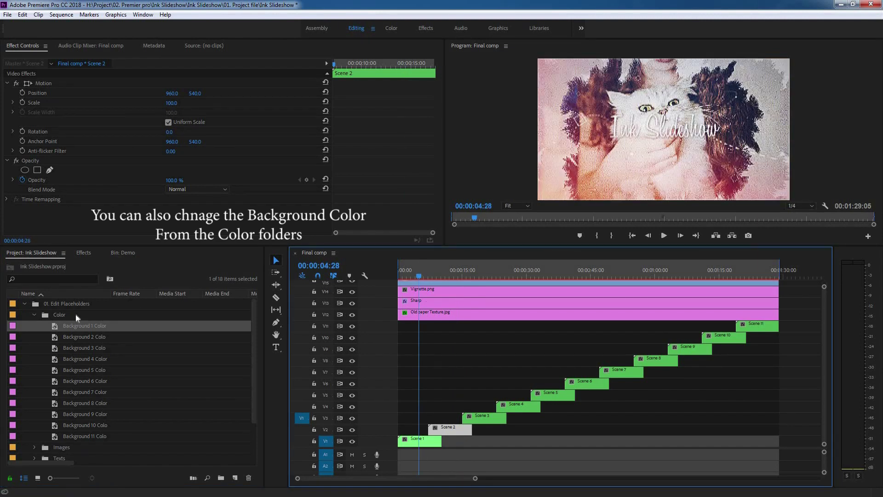
double_click(58, 328)
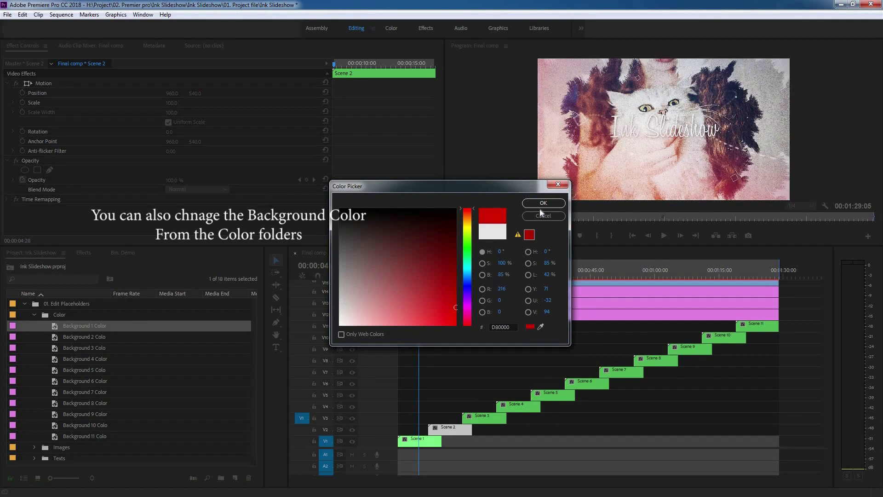
click(544, 203)
- Set Background 2 Color to bright green 3DED00
click(444, 272)
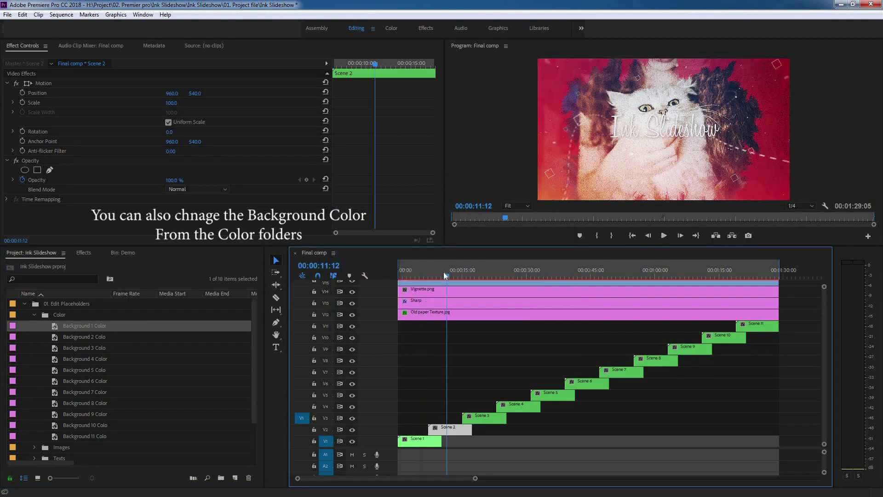
double_click(55, 339)
click(470, 244)
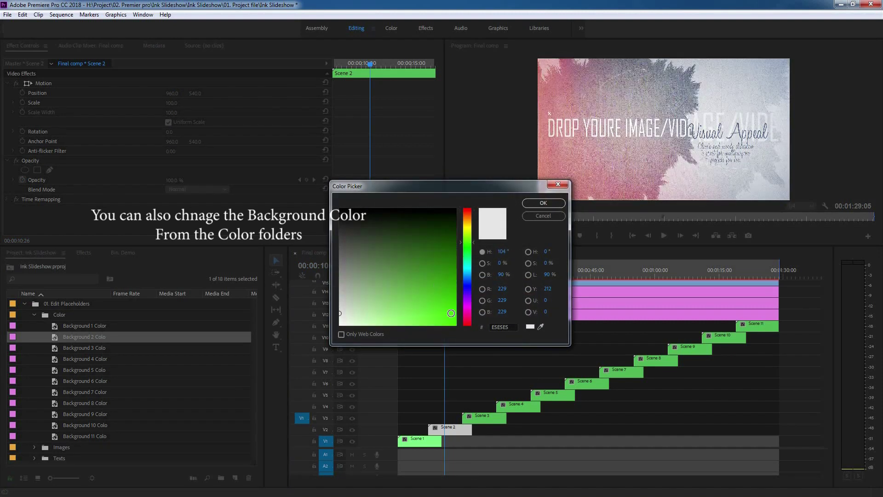
click(455, 318)
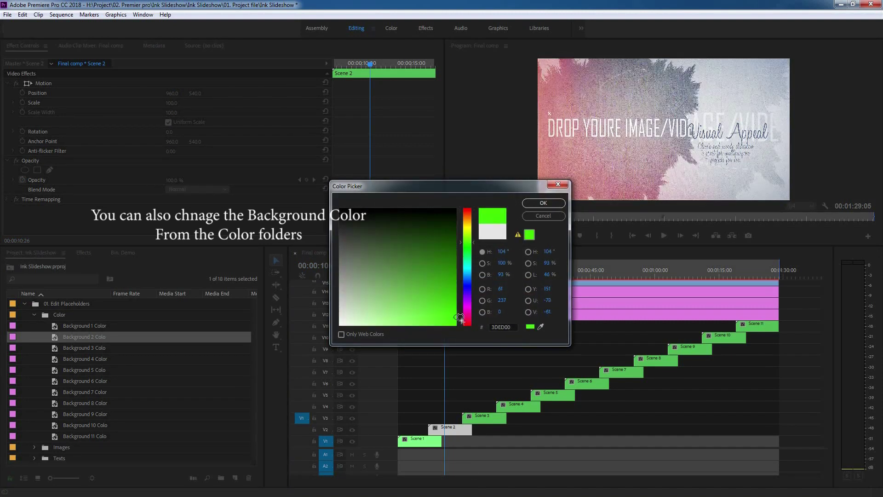
click(544, 203)
- Preview the recoloured scenes, then select the Final comp sequence in the Export edit folder
click(426, 276)
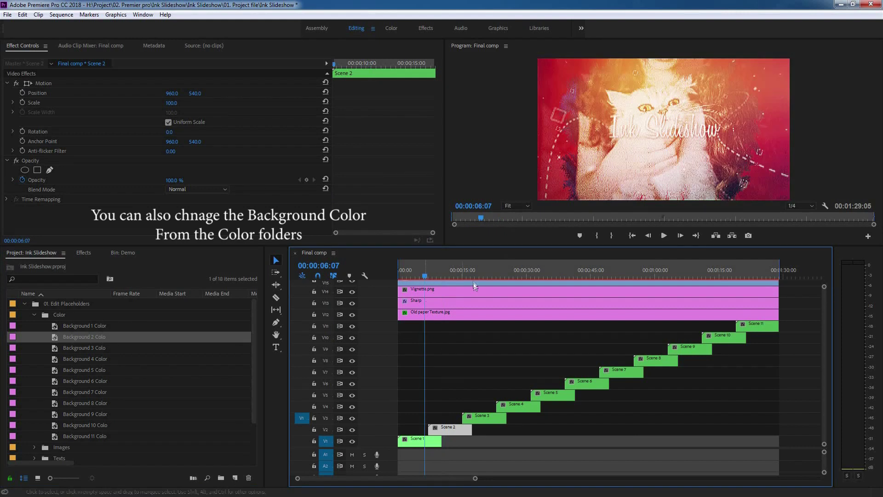
click(461, 272)
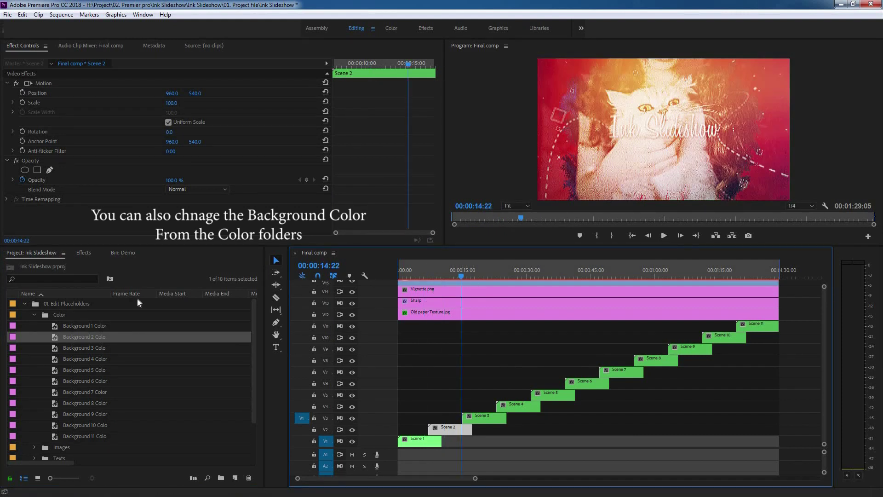
click(660, 201)
click(89, 326)
shift+click(85, 436)
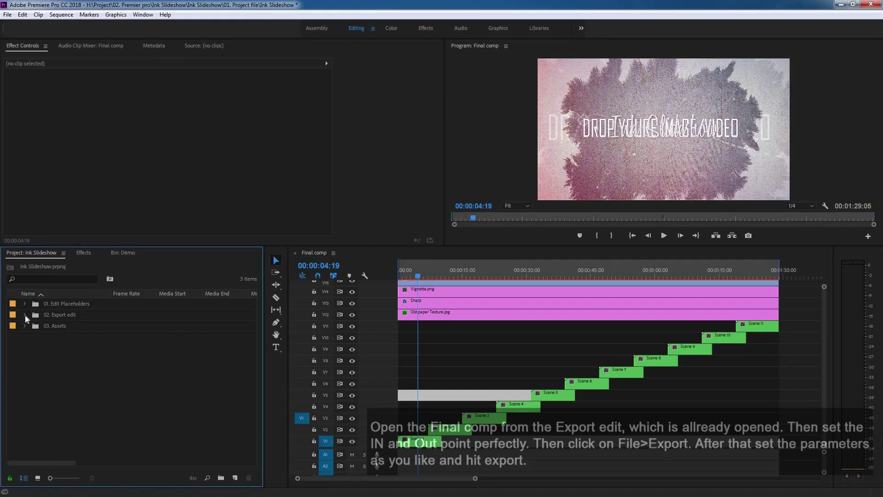
click(25, 315)
click(46, 327)
click(379, 327)
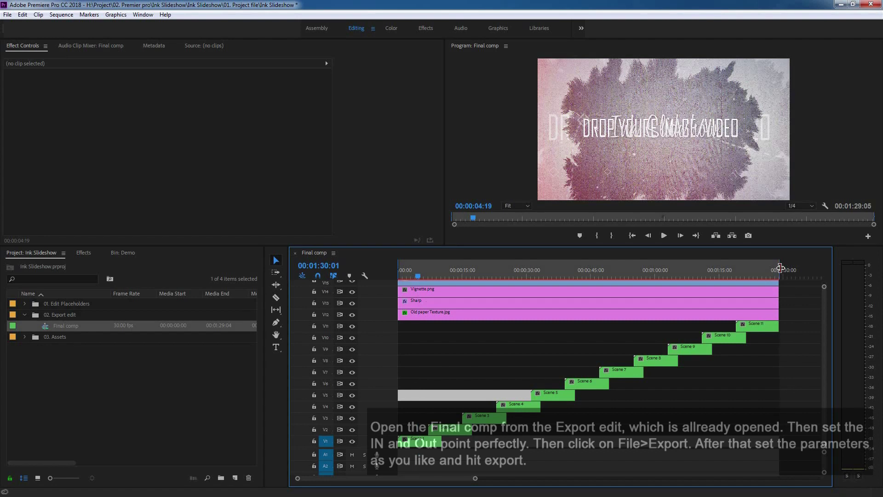
- Set the media export to H.264 with output file Final comp.mp4 in the Vegas render folder
click(8, 15)
mouse_move(129, 293)
click(164, 294)
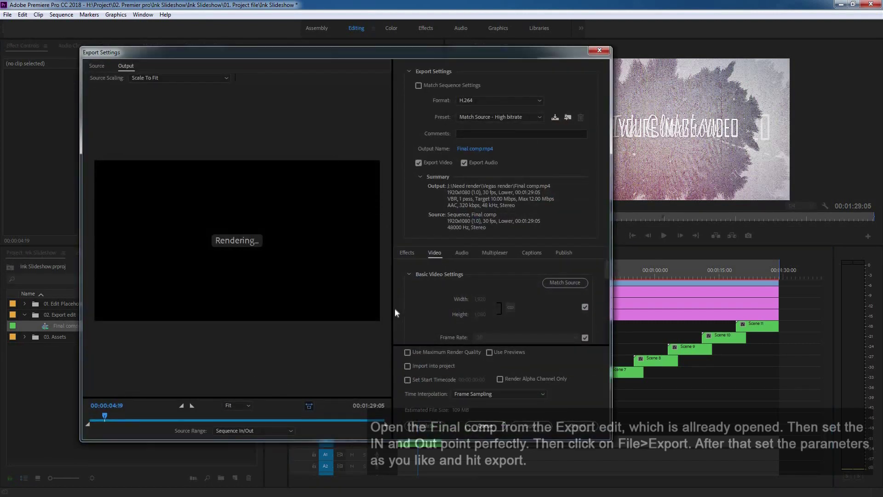
click(492, 101)
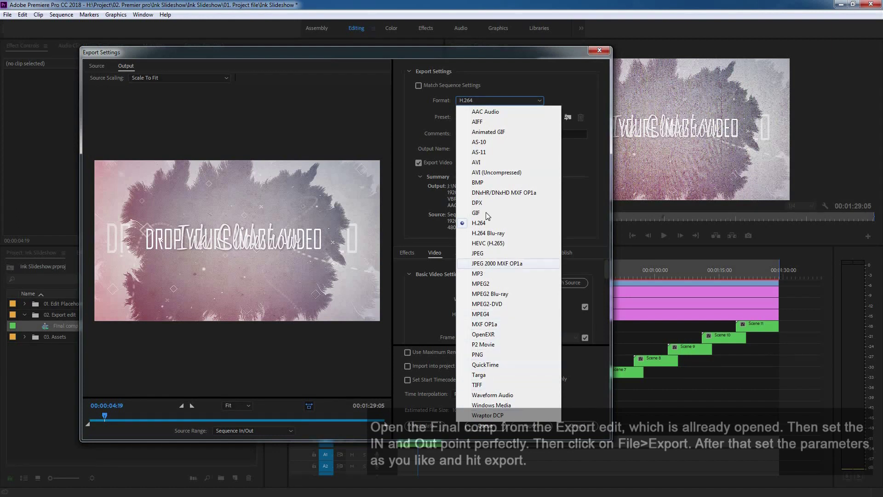
click(495, 224)
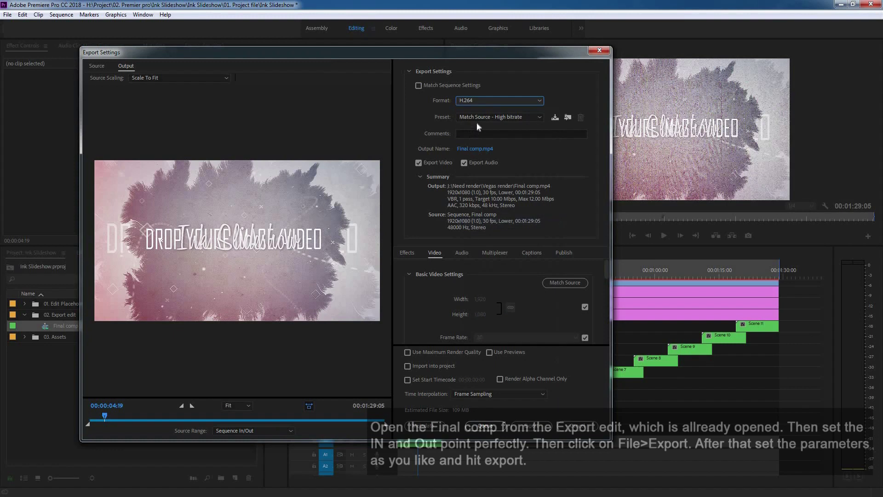
click(481, 149)
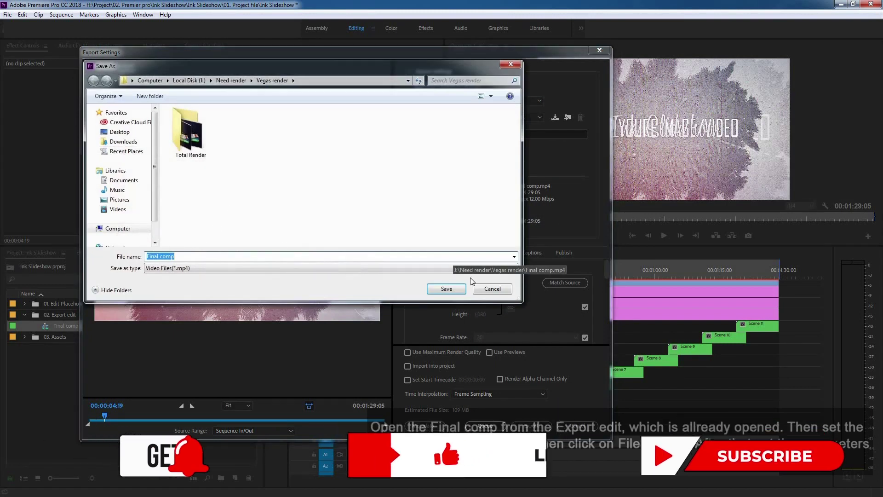
click(446, 288)
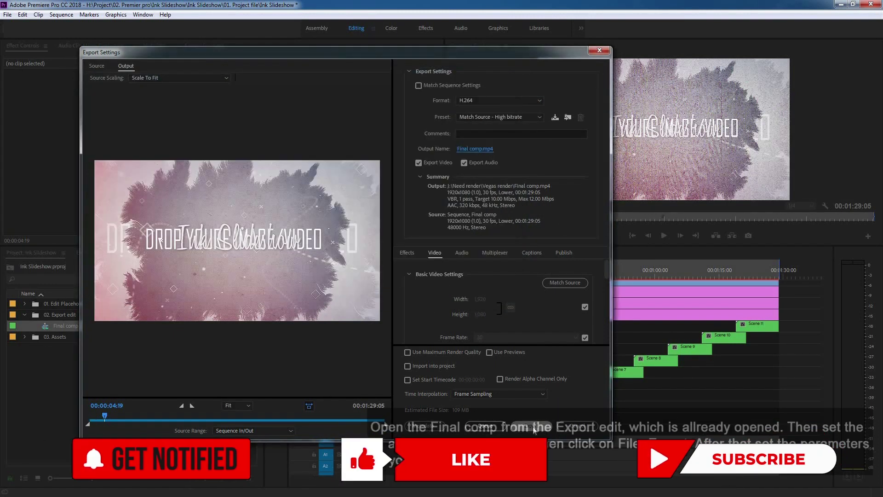